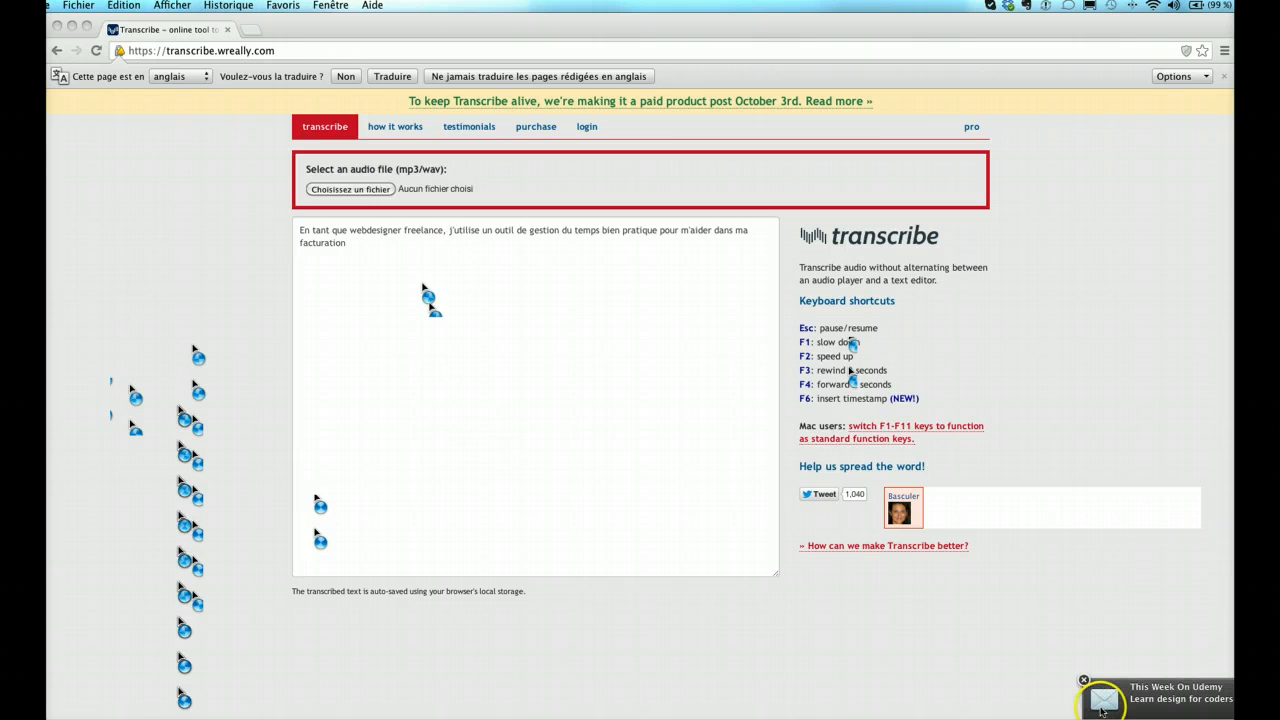
Dismiss the mail notification and load toggl_article_vbi.mp3 as the audio file to transcribe
click(1084, 681)
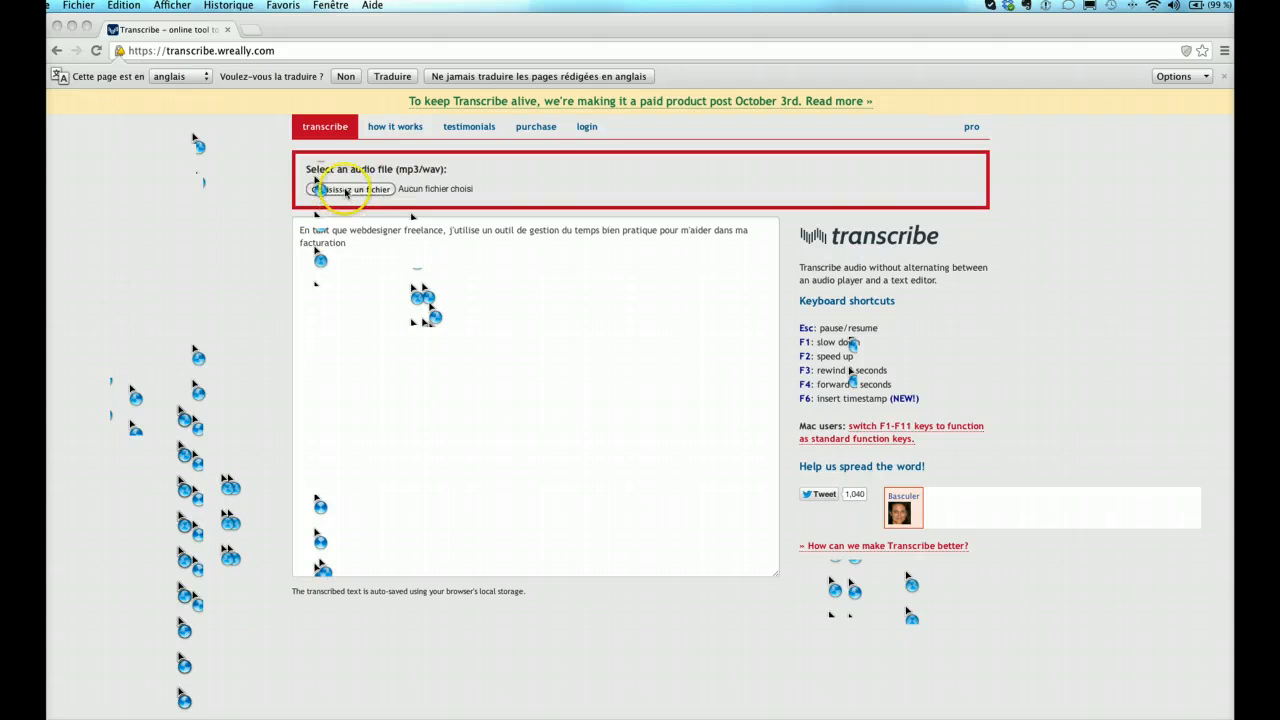
click(347, 192)
click(346, 191)
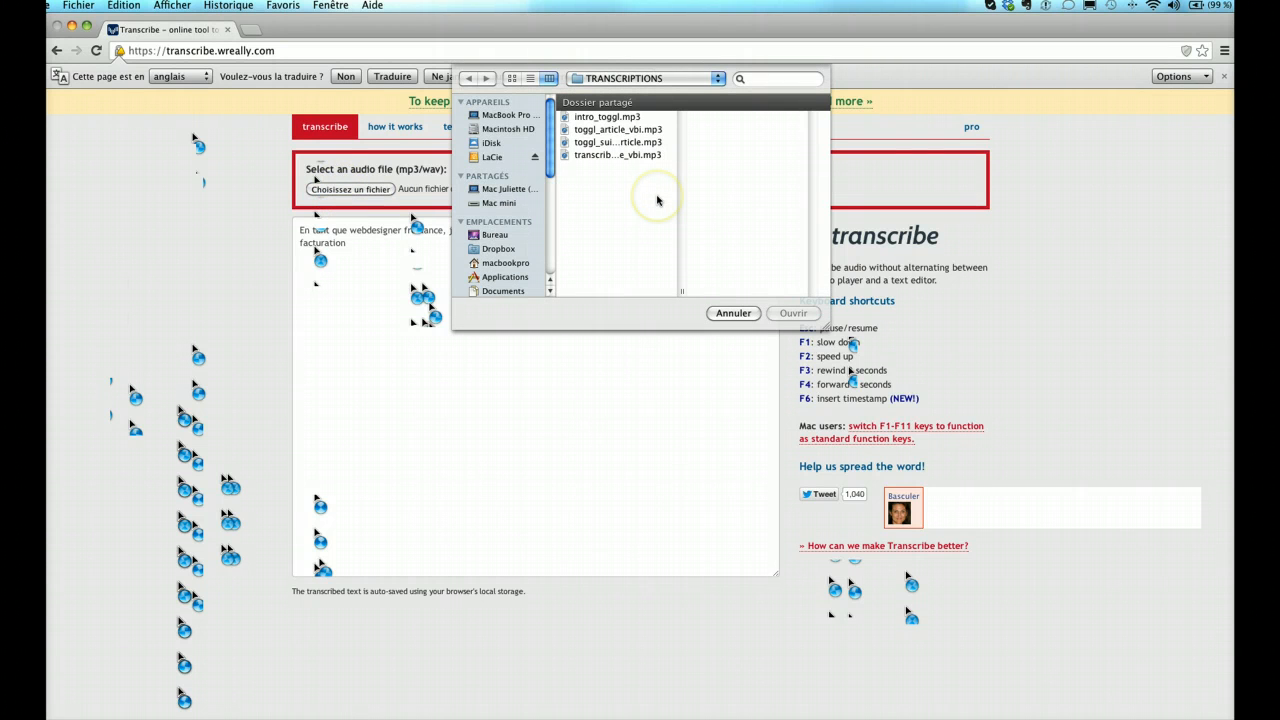
click(600, 129)
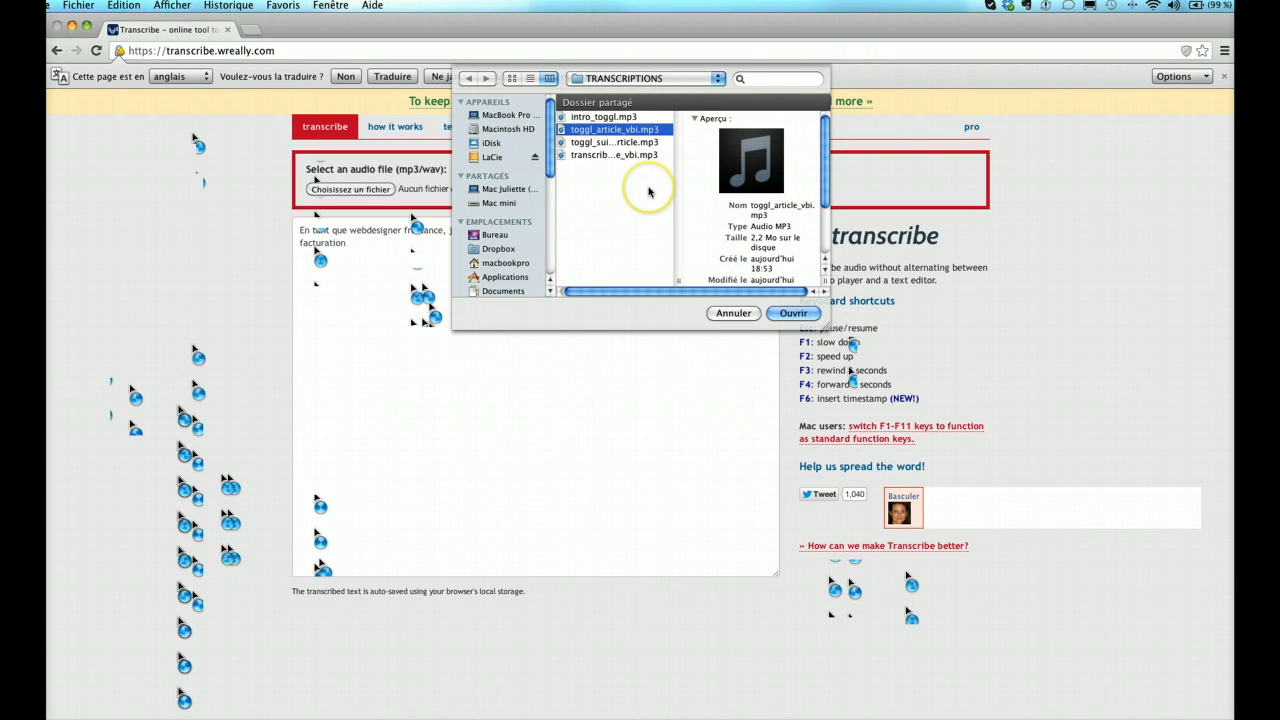
click(791, 313)
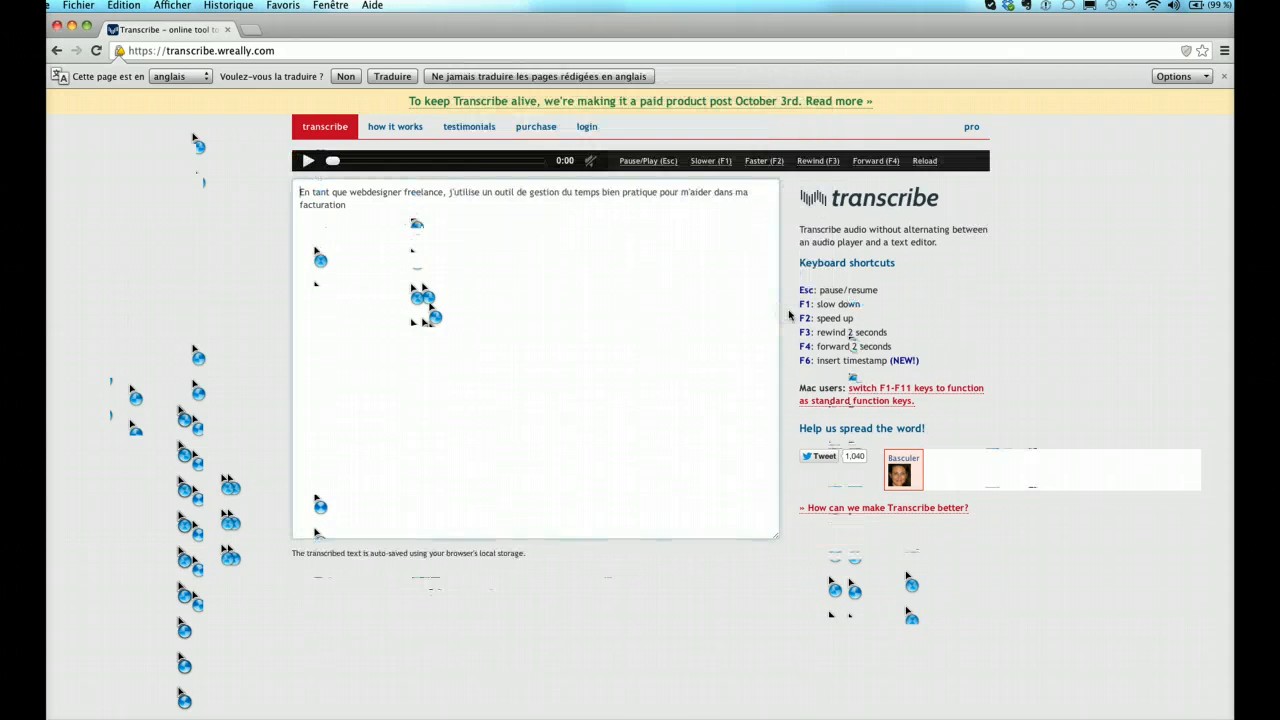
Clear the old text from the transcription editor and get the editor ready for new text
drag(345, 203, 297, 190)
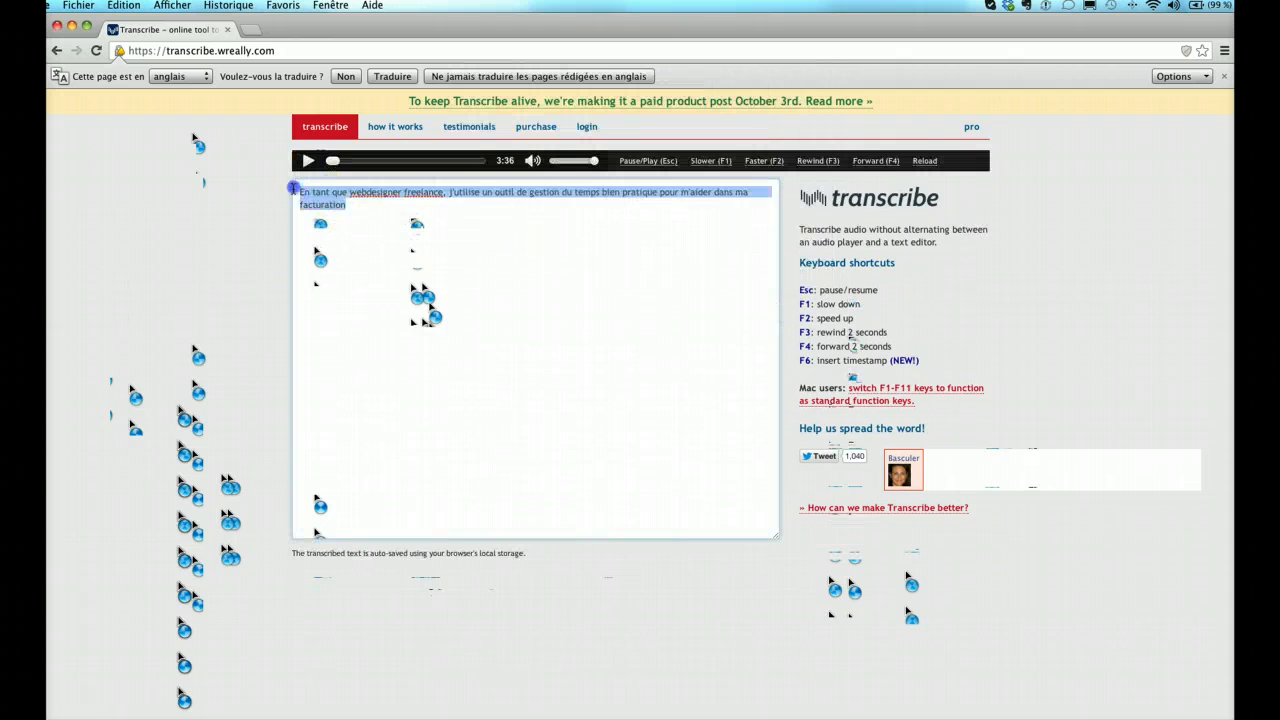
key(BackSpace)
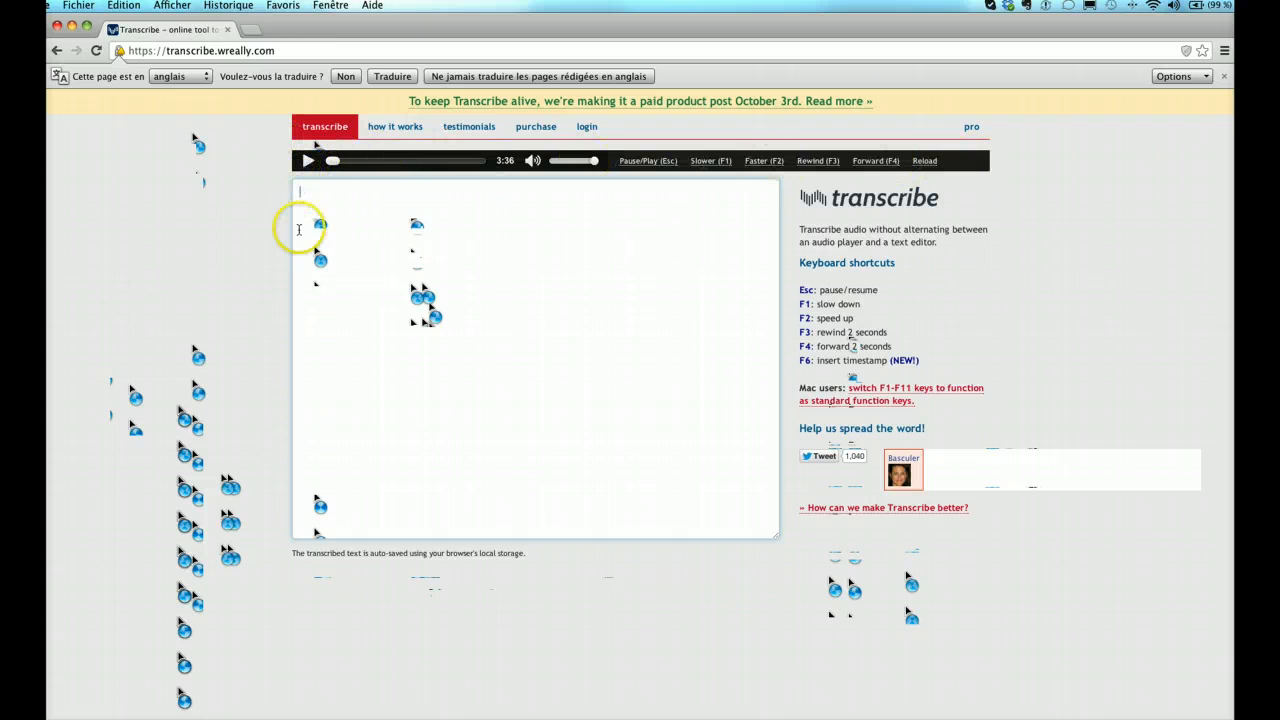
click(305, 193)
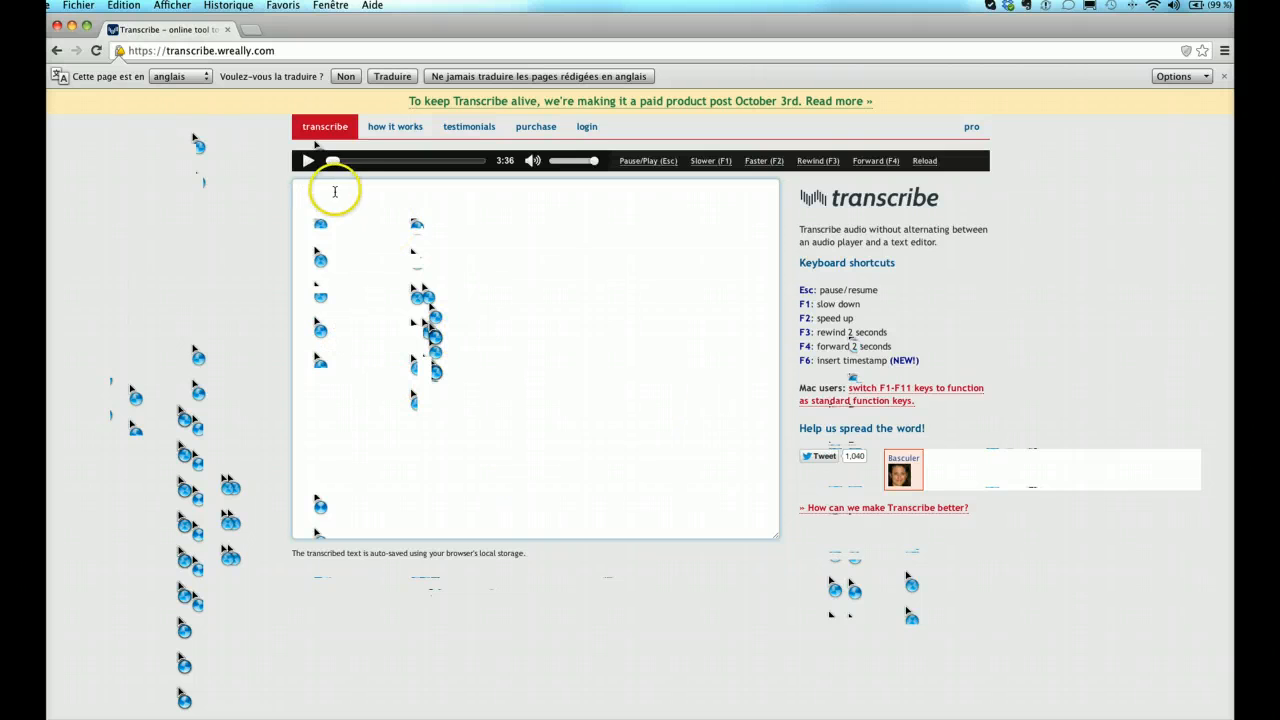
Play the recording, begin the transcript with "Pour l'artic", pause playback and dismiss the new mail notification
click(307, 162)
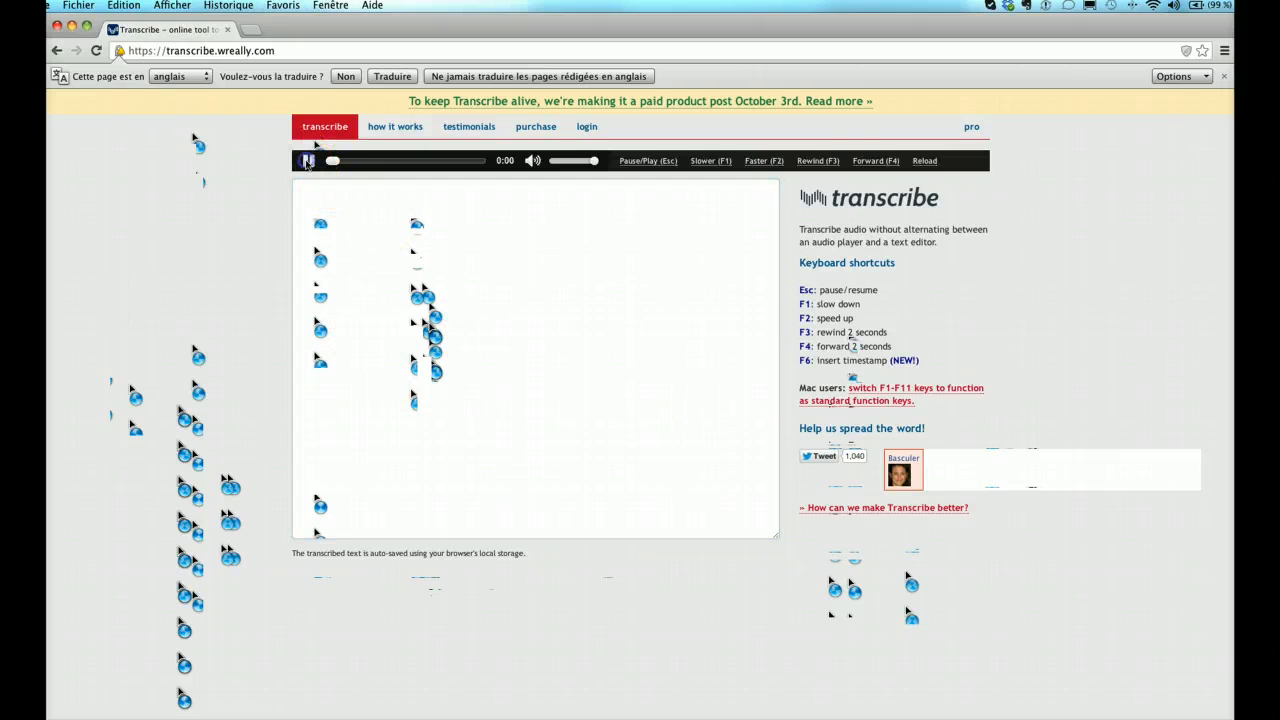
click(307, 189)
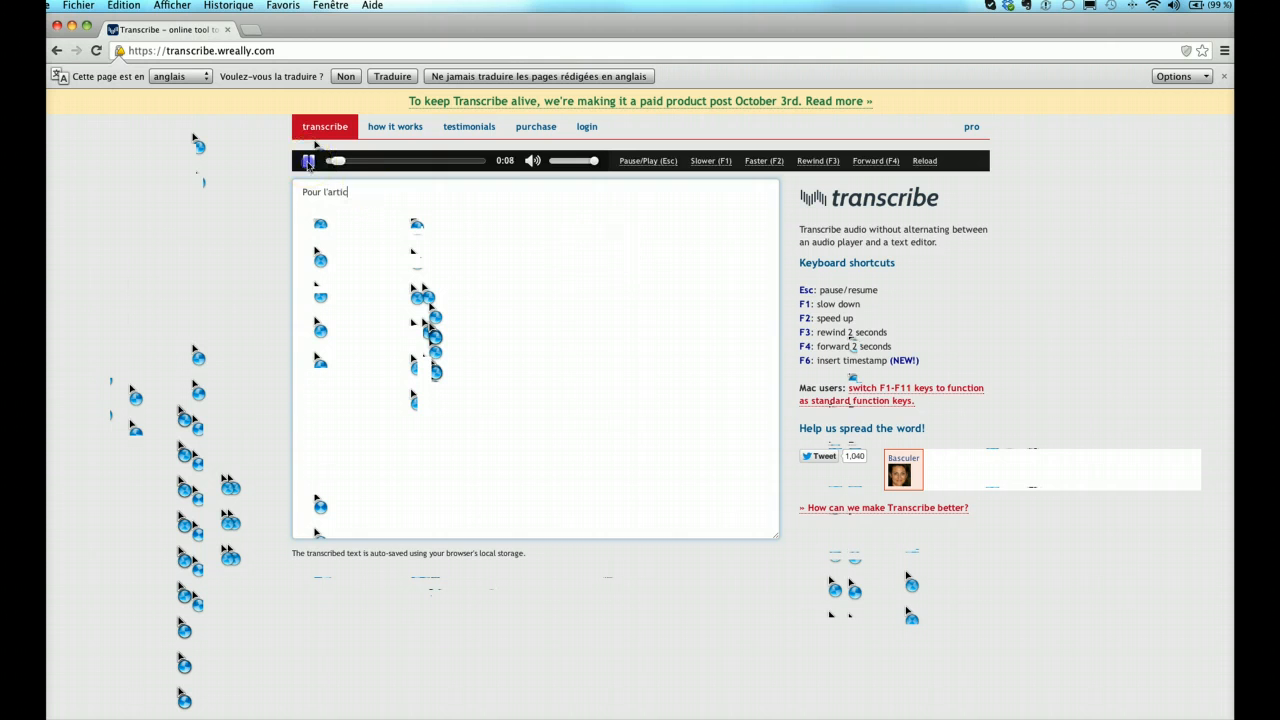
click(308, 161)
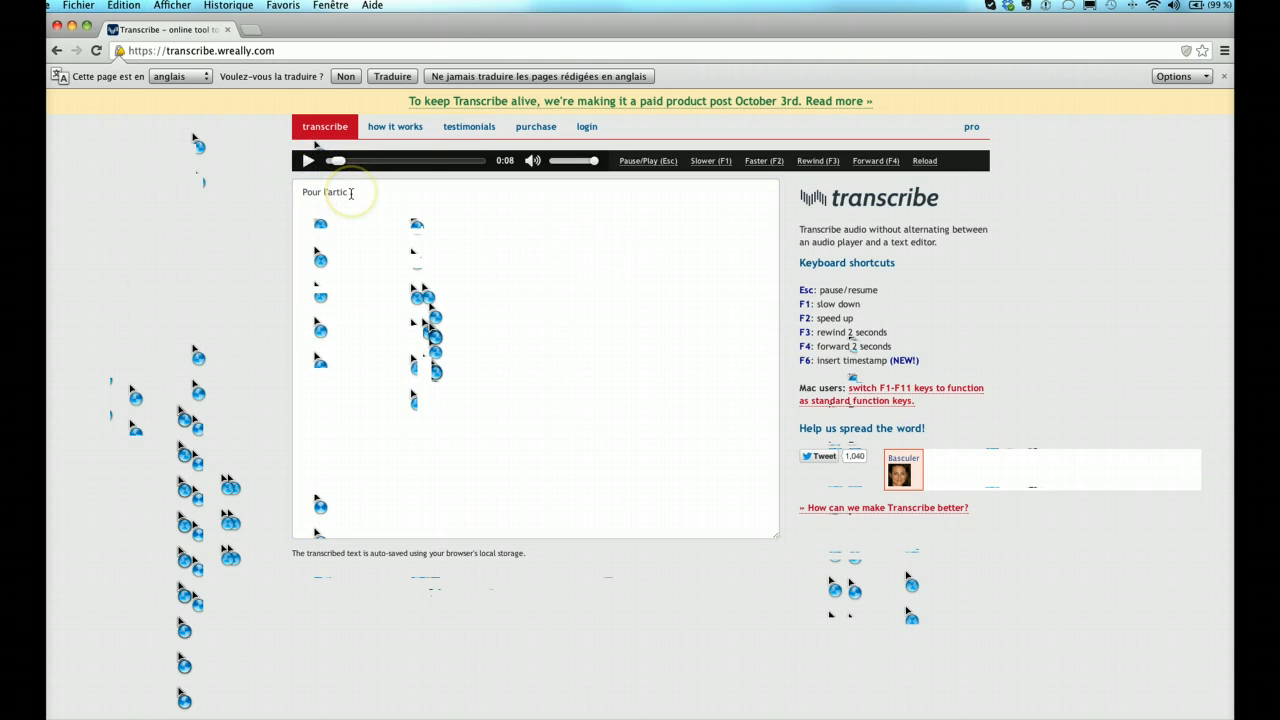
click(308, 162)
click(697, 357)
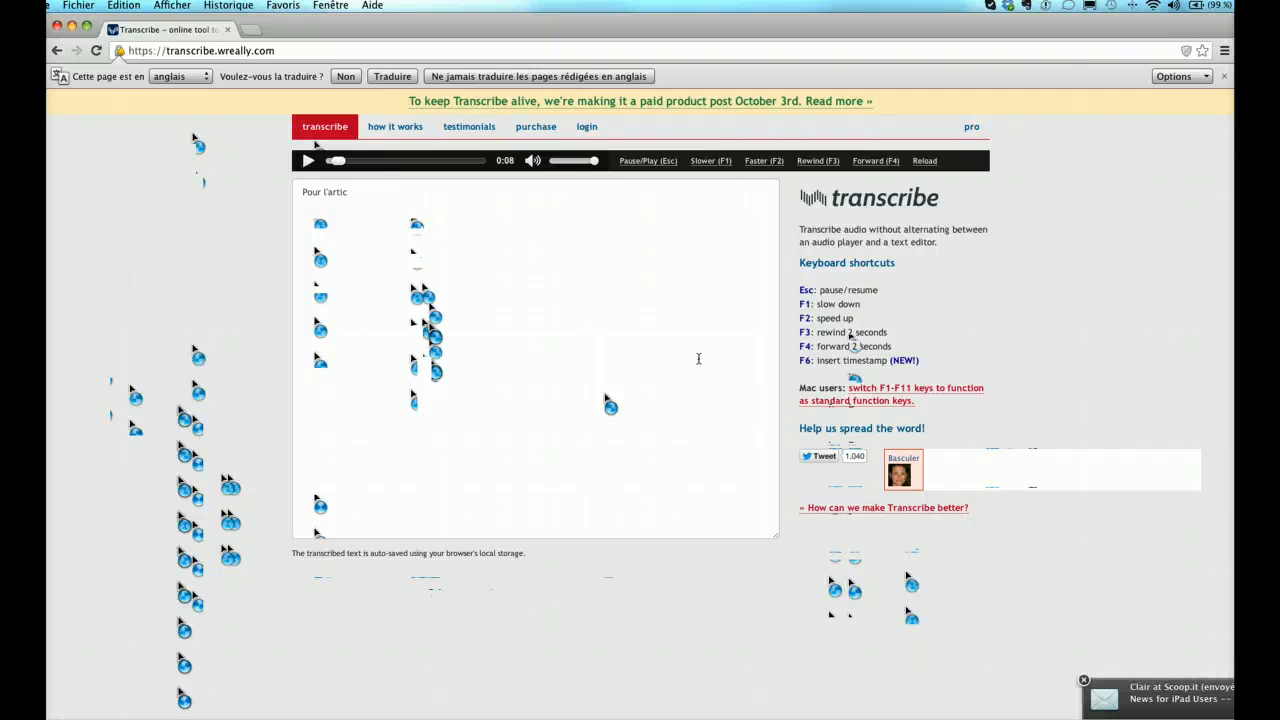
click(1083, 680)
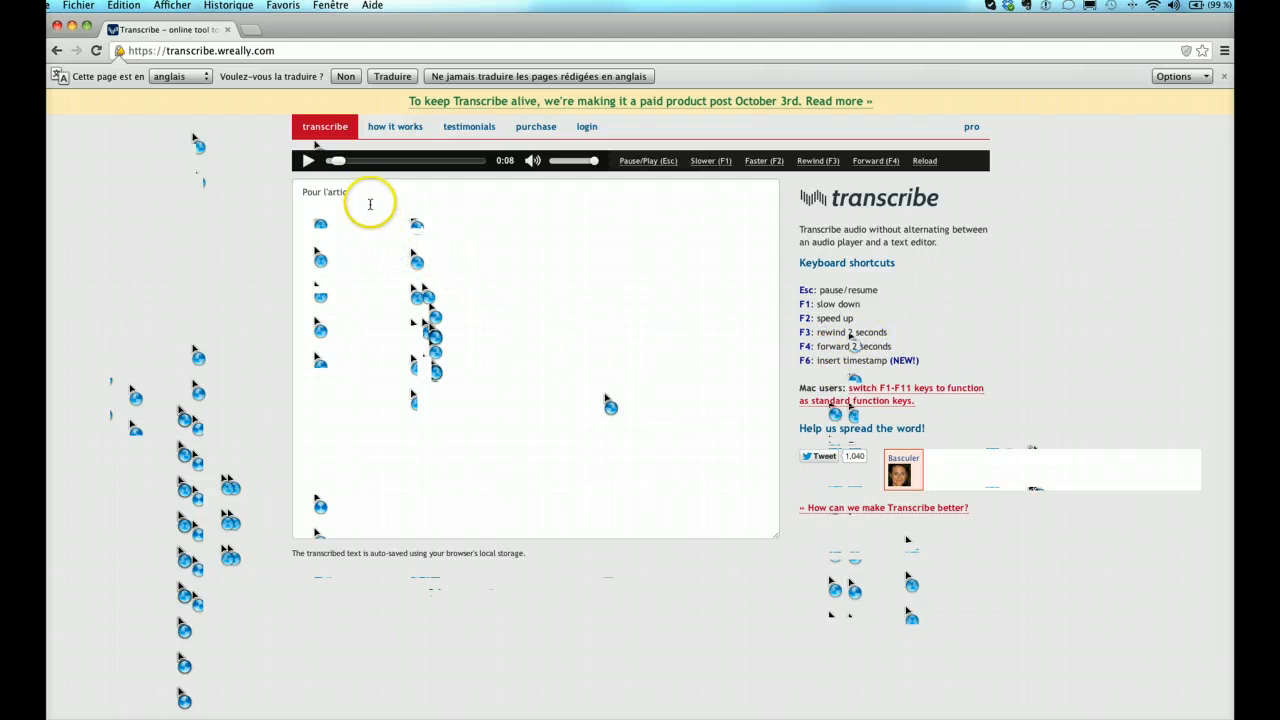
Try inserting three audio timestamps after "Pour l'artic" and delete them
click(366, 198)
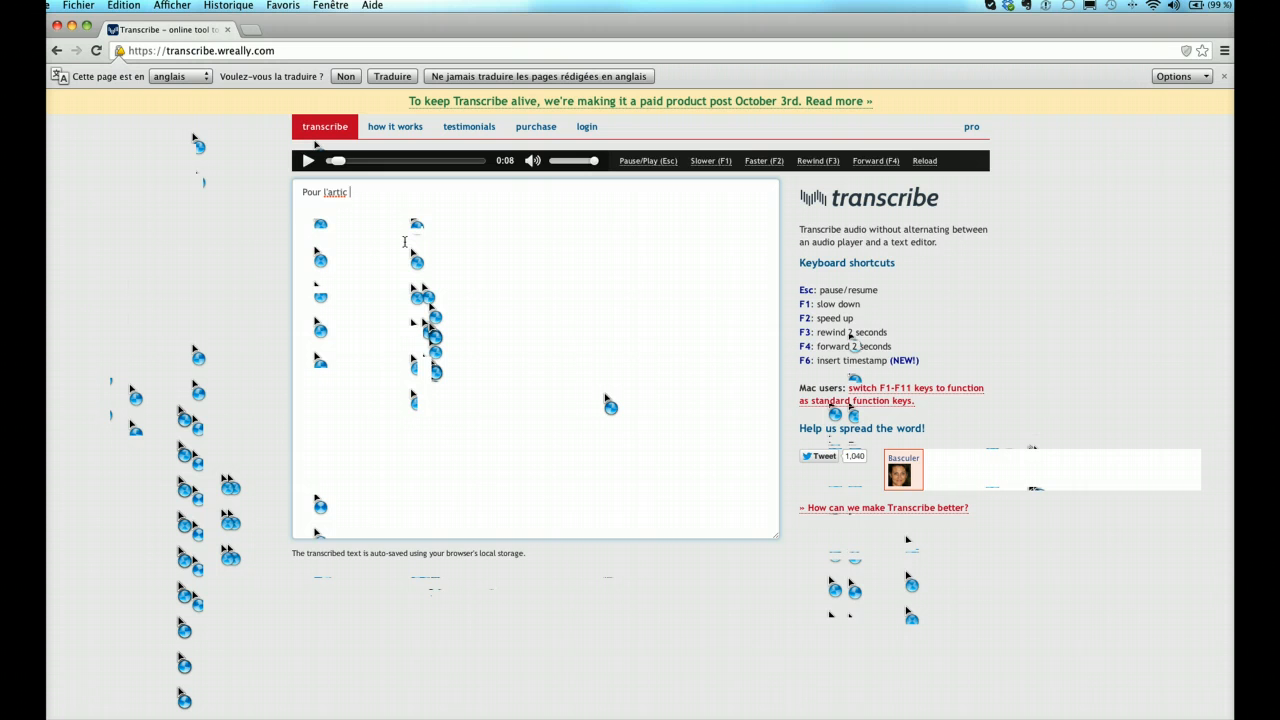
key(F6)
key(F6)
key(F6)
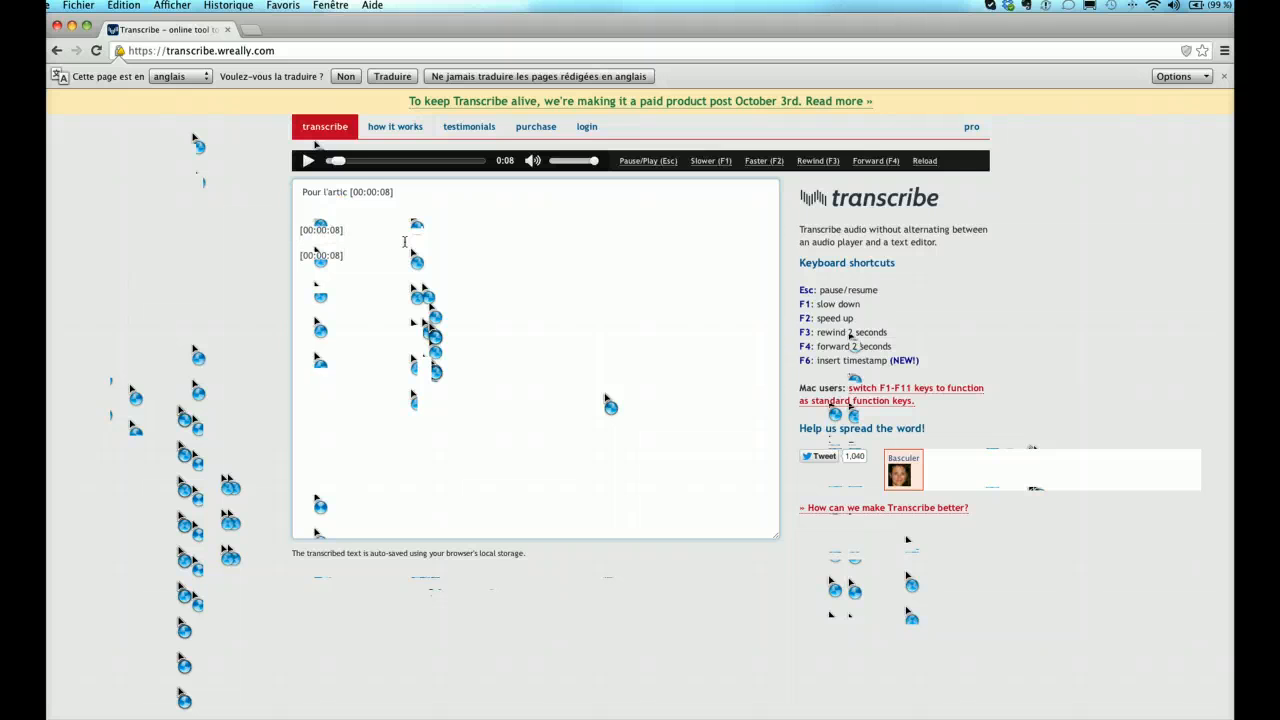
drag(346, 261, 349, 191)
key(BackSpace)
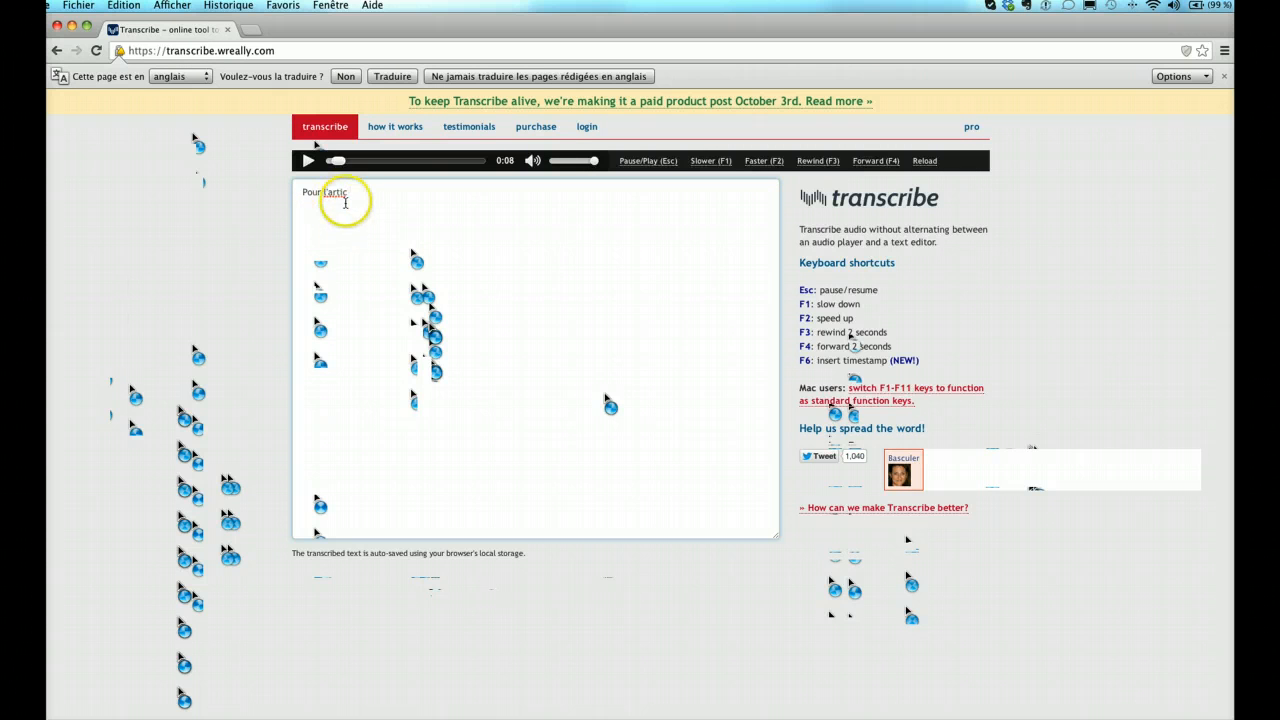
Complete the transcript's first line as "Pour l'article sur l'application TOGGL"
click(346, 192)
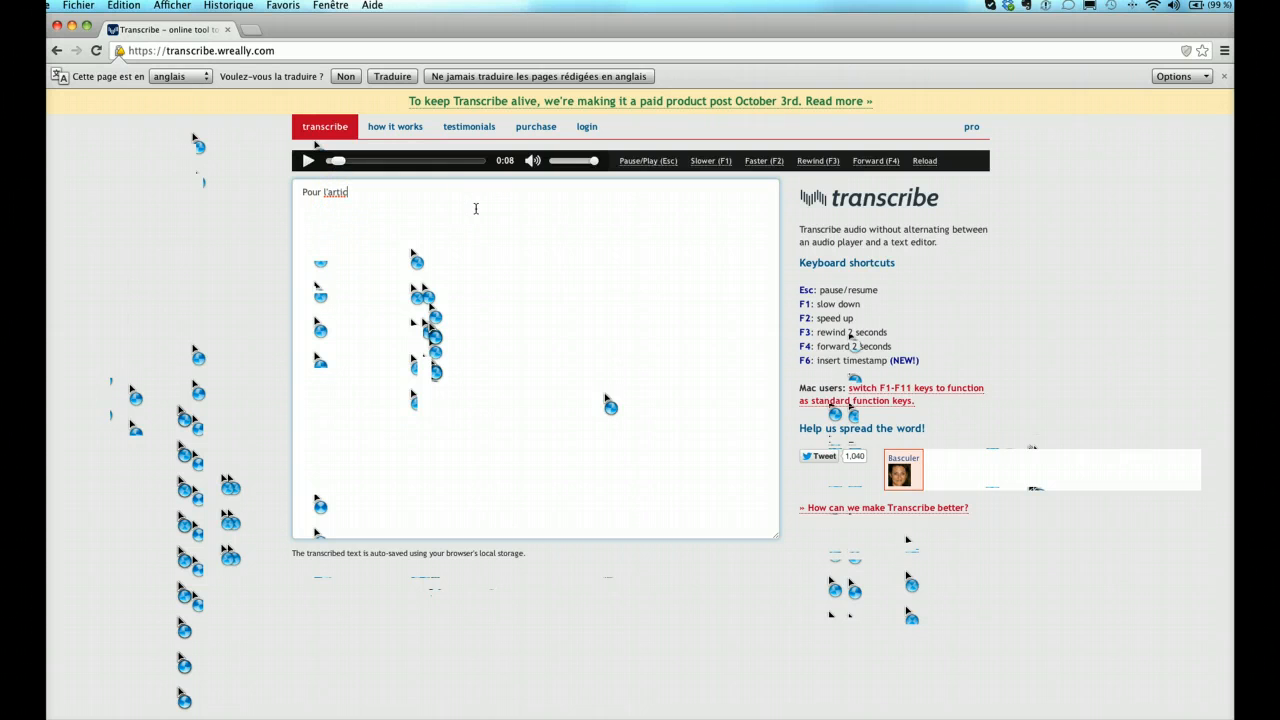
text(le sur l'application TOGGL)
click(459, 201)
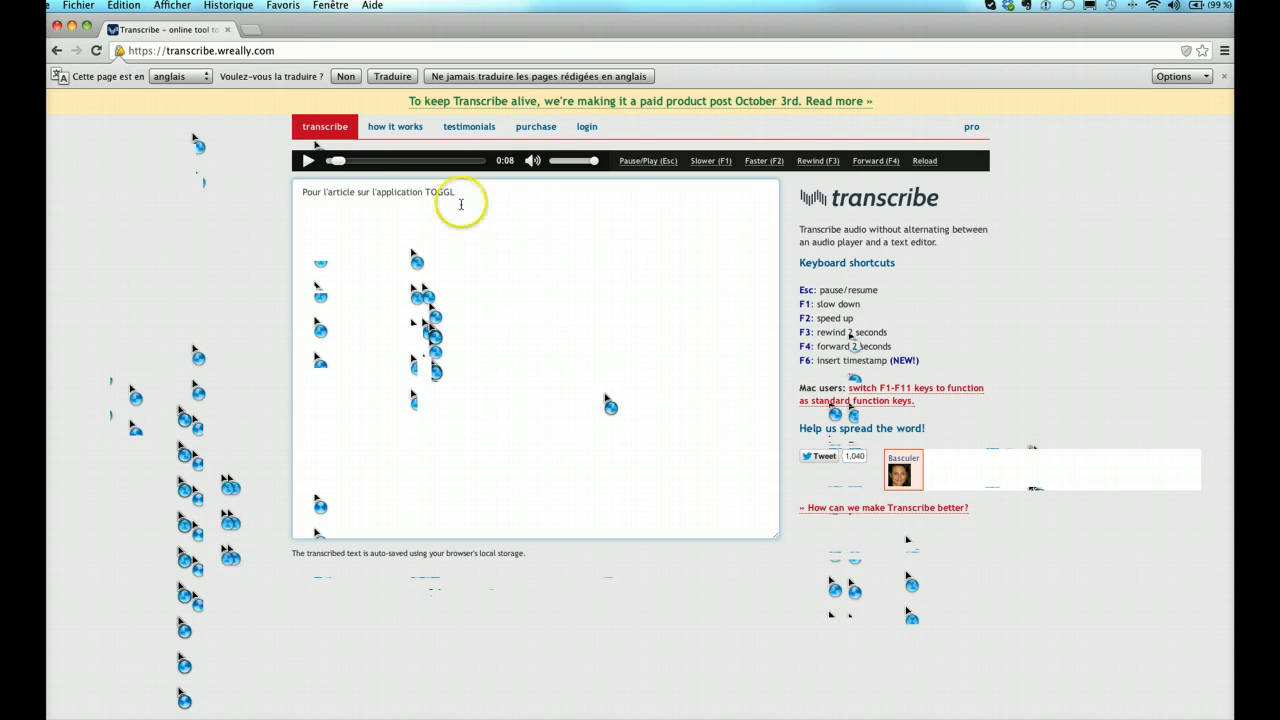
Listen to the next passage, pause it, and start a new paragraph with "En tant que webdesigner"
key(Escape)
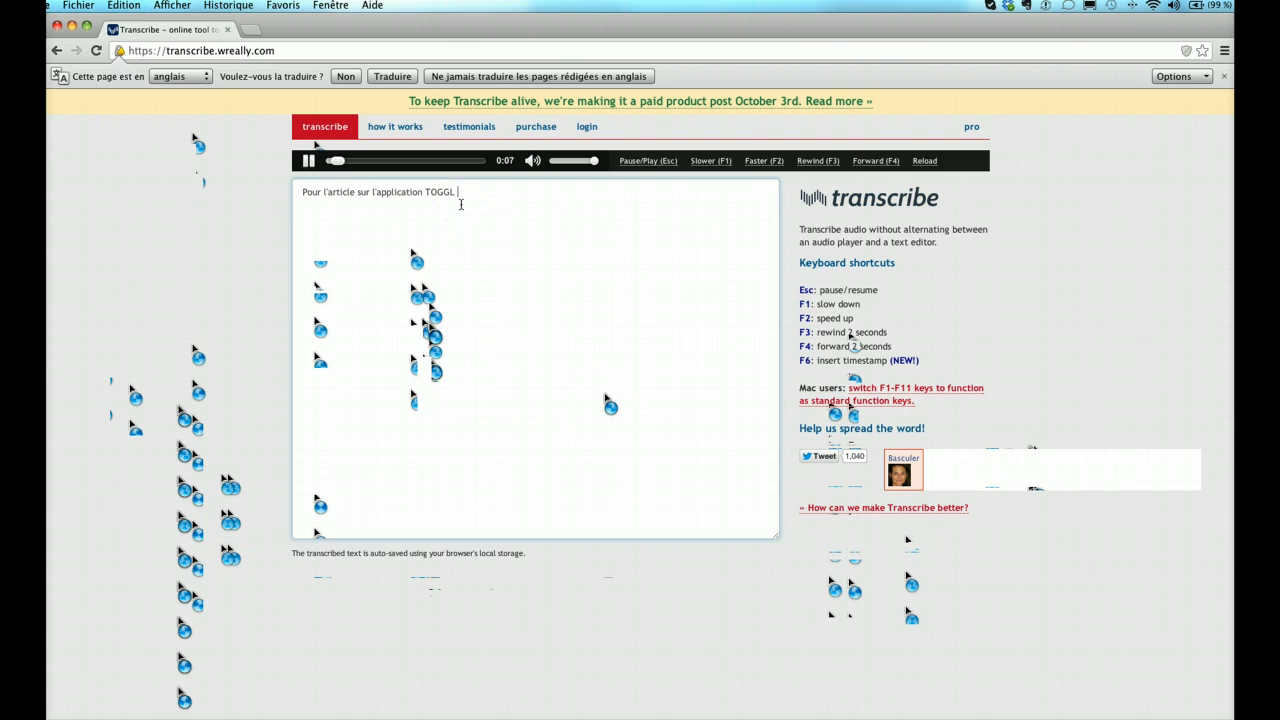
click(490, 224)
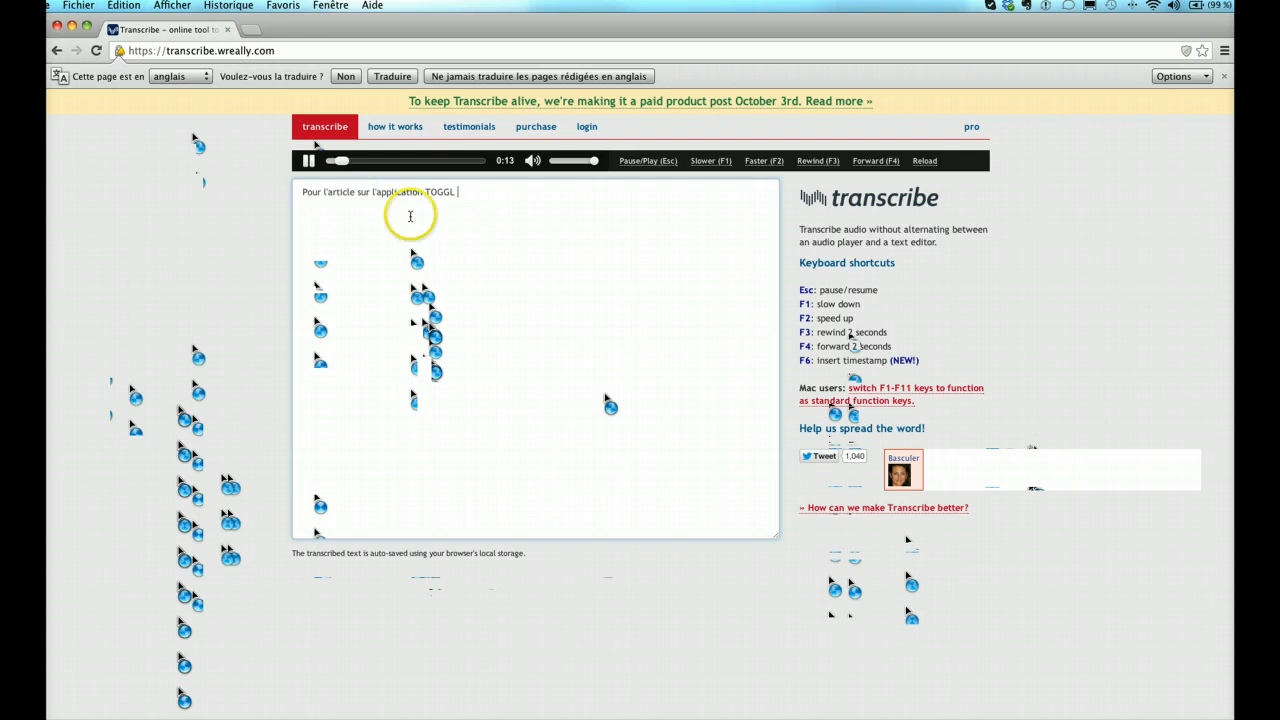
click(308, 161)
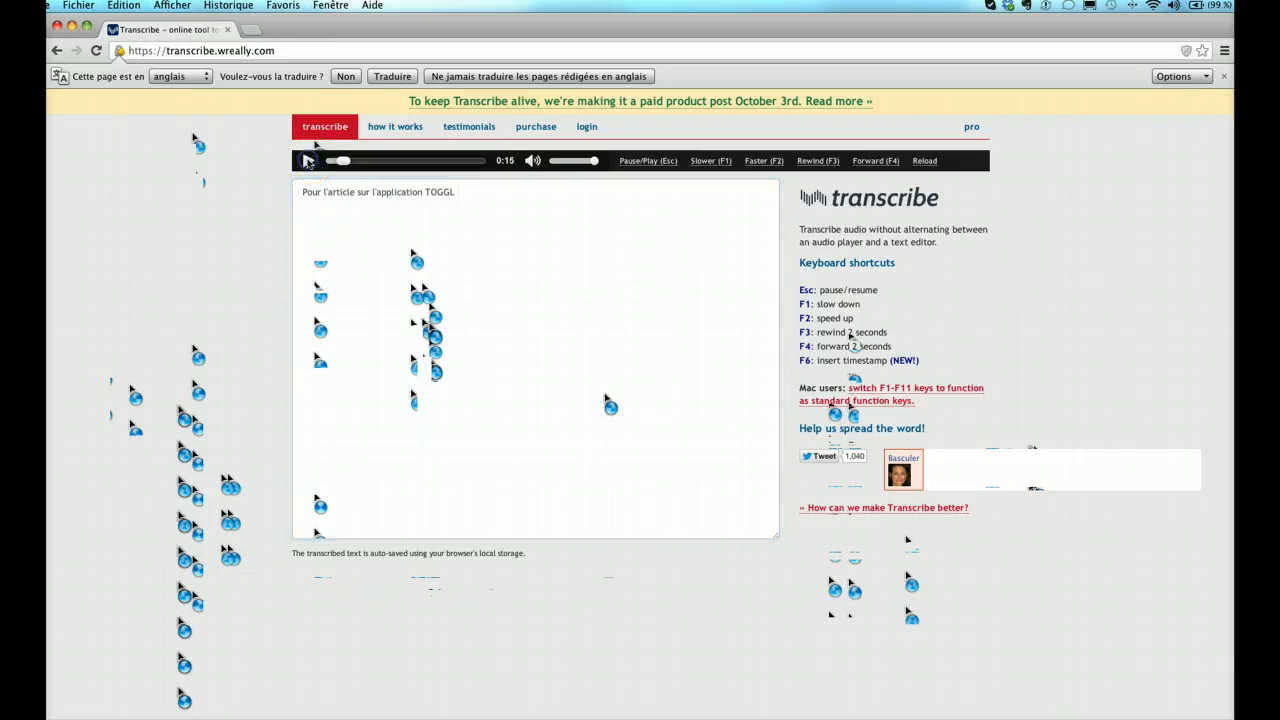
click(313, 224)
text(En tant que webdesigner)
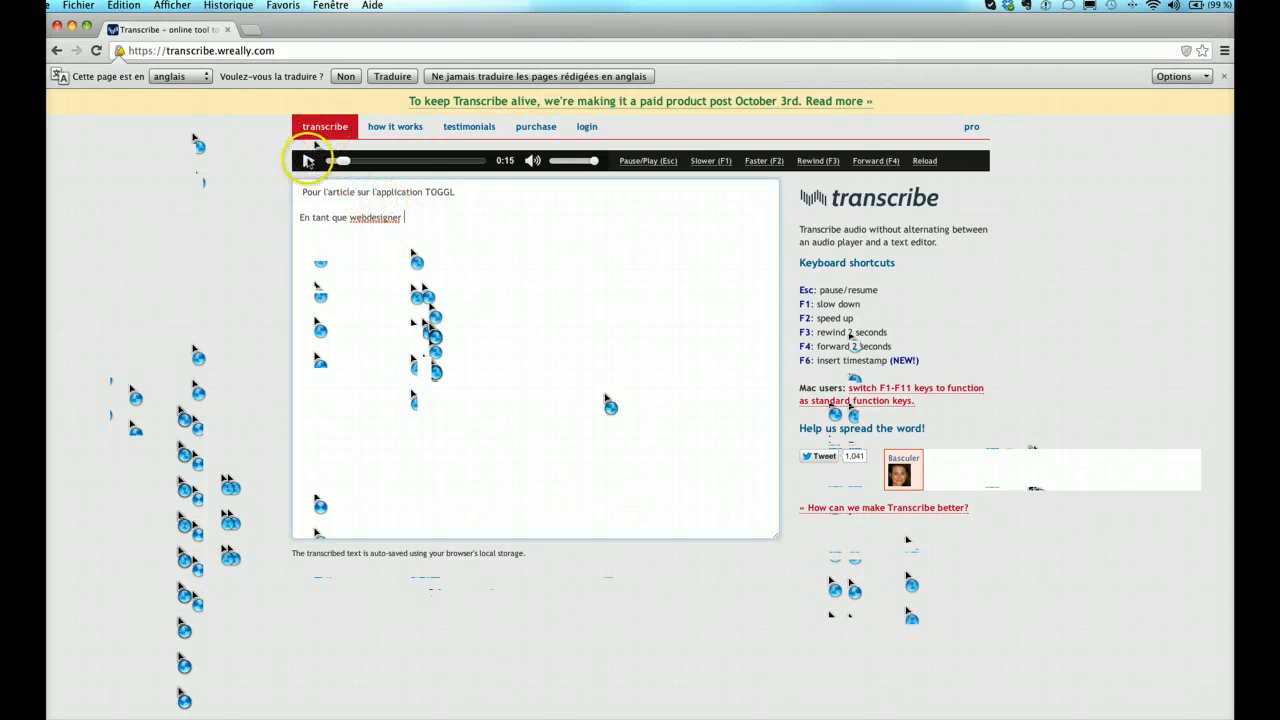
Resume playback, add "freelance, j'u" to the second paragraph while listening, and pause the recording
click(307, 162)
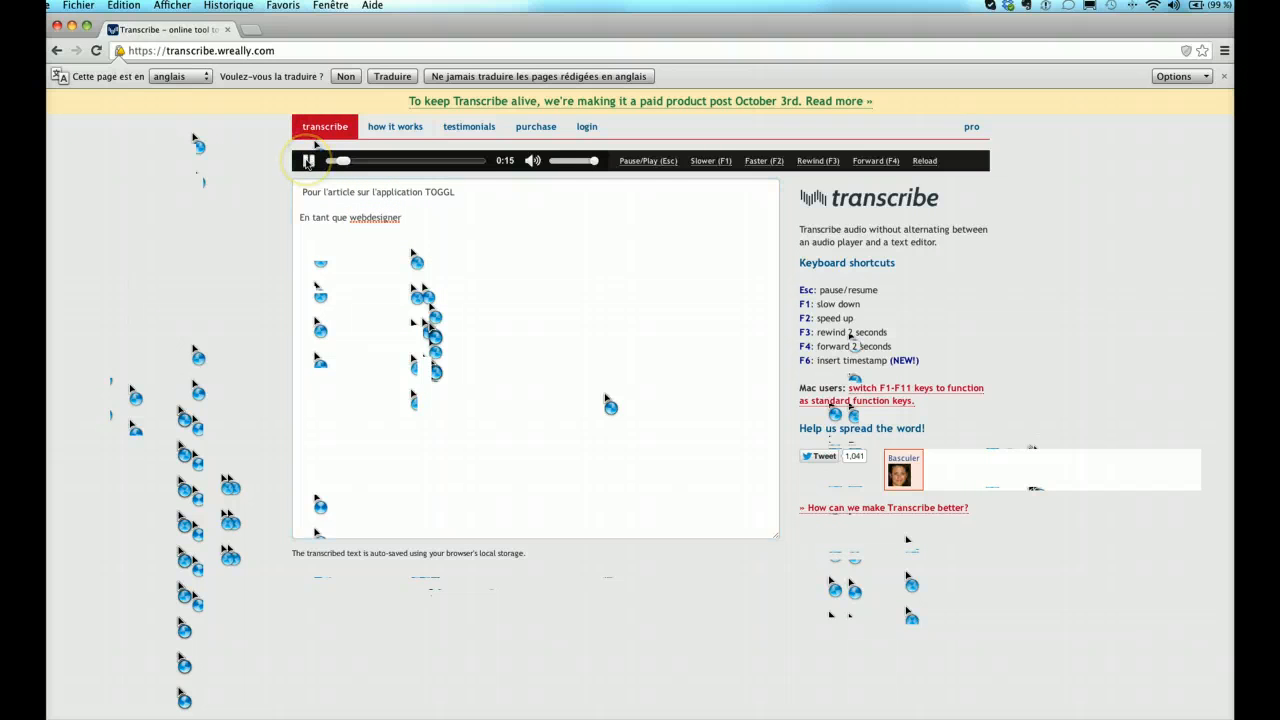
click(421, 219)
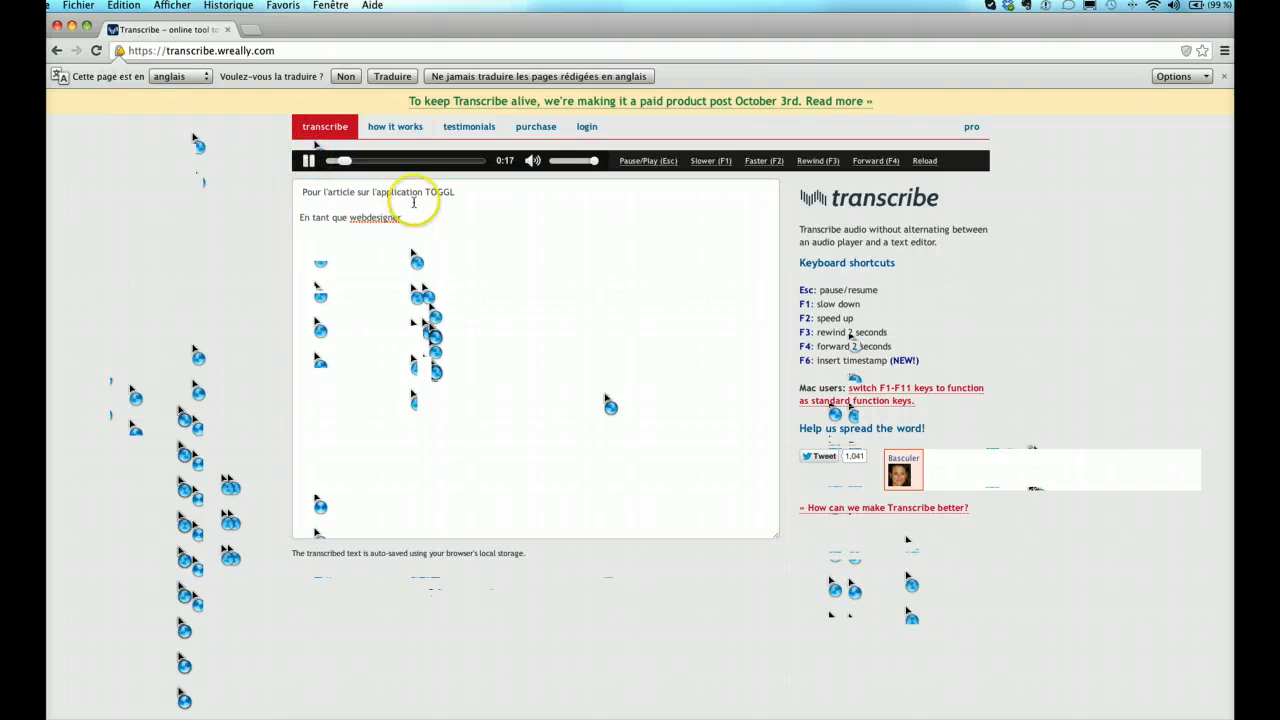
text(fre)
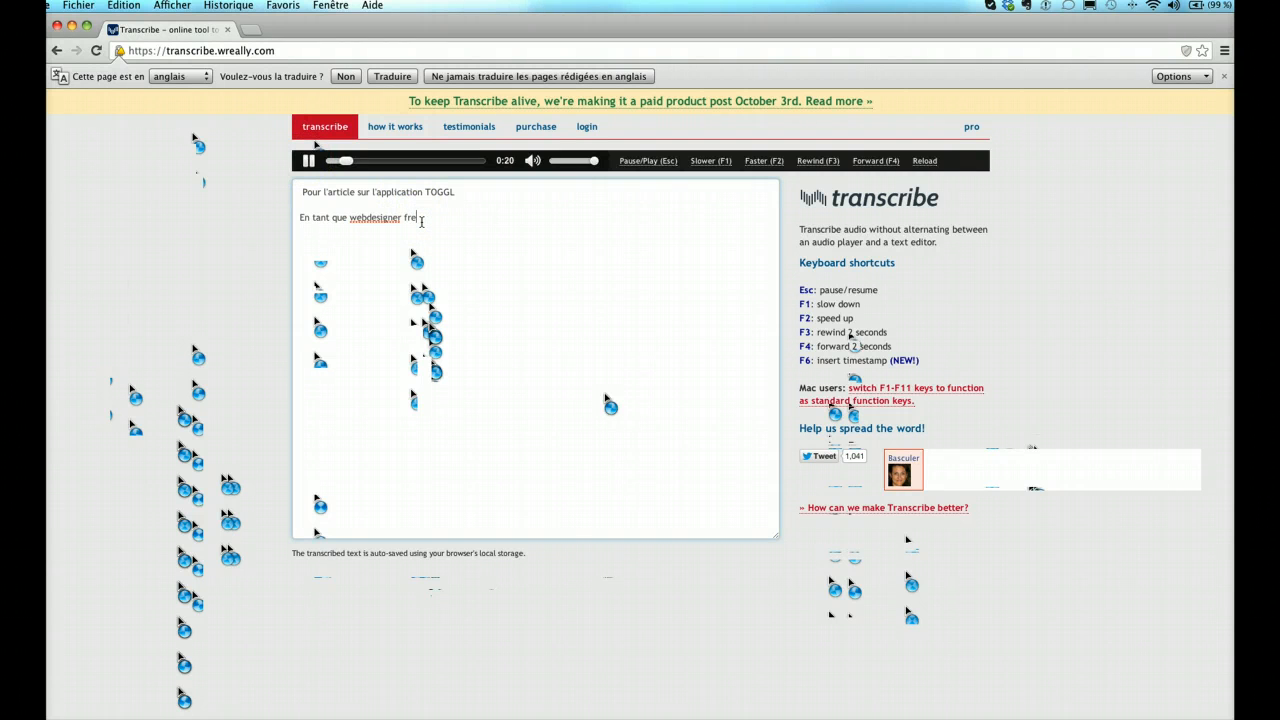
text(elance, j'u)
click(309, 160)
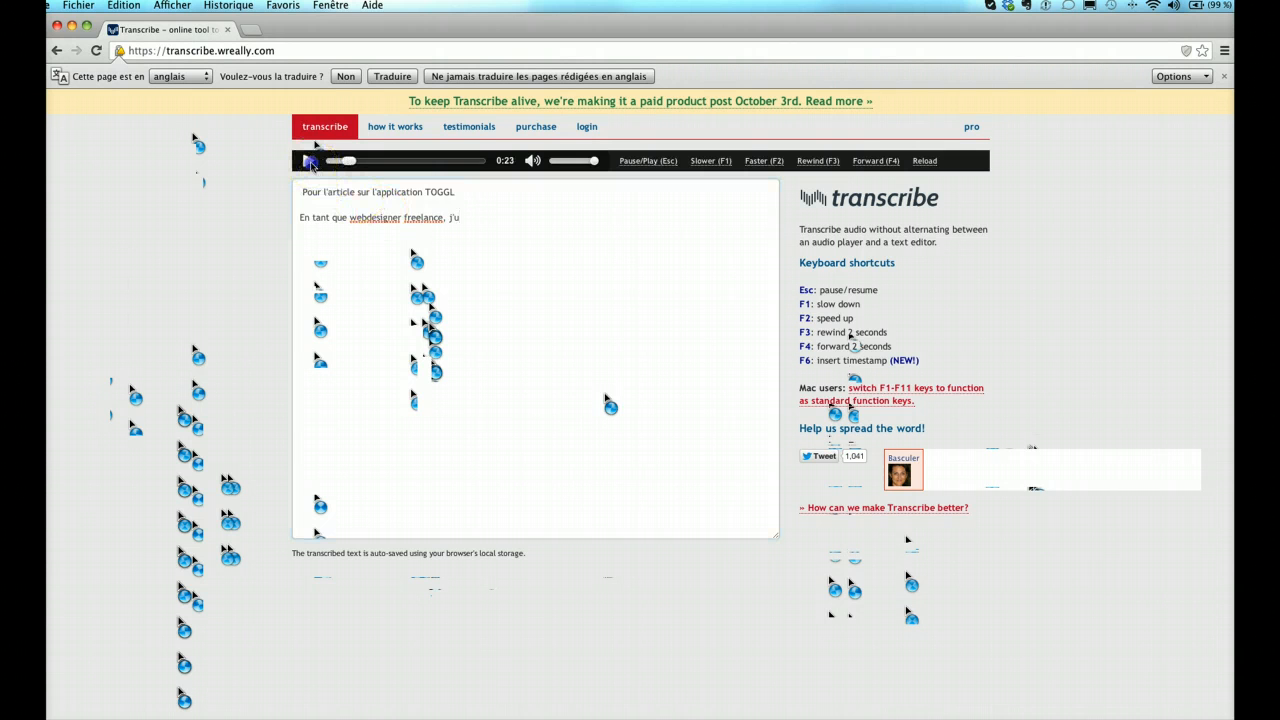
Finish the sentence so it continues "j'utilise un outil bien pratique pour m'aider dans ma facturation"
click(465, 218)
text(tilise)
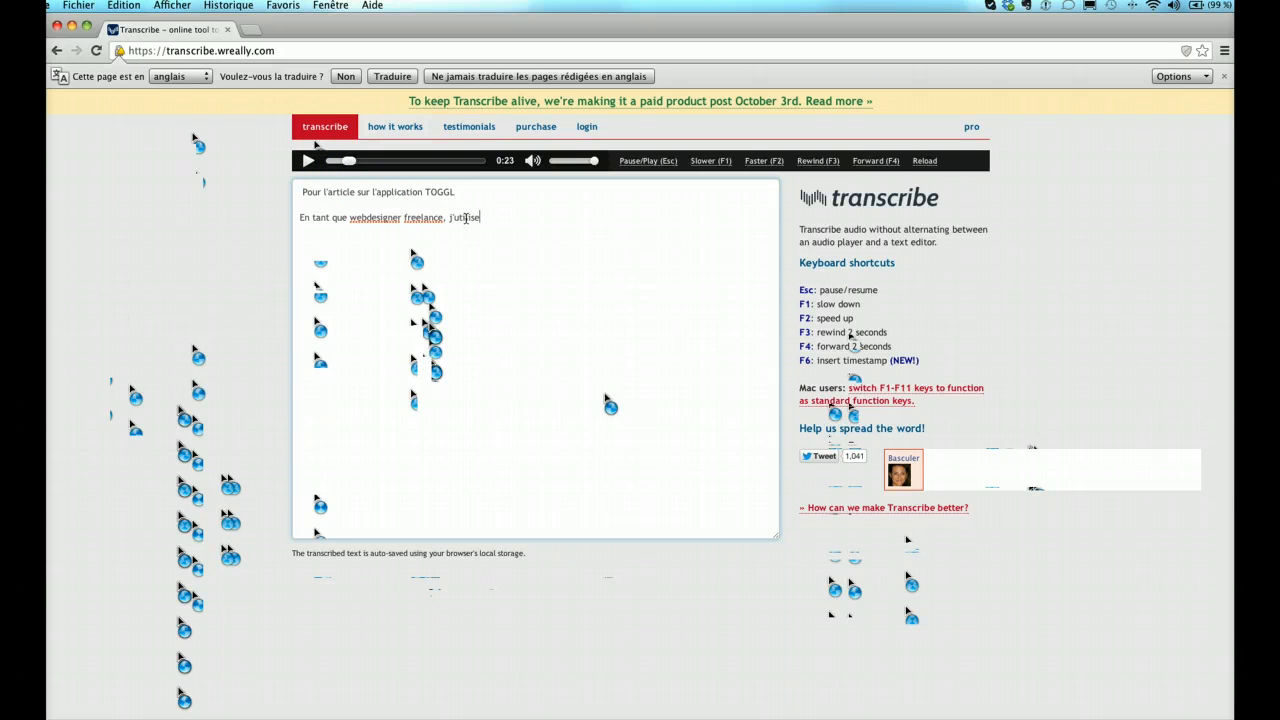
text( un outil bien pratique pour m'aider d)
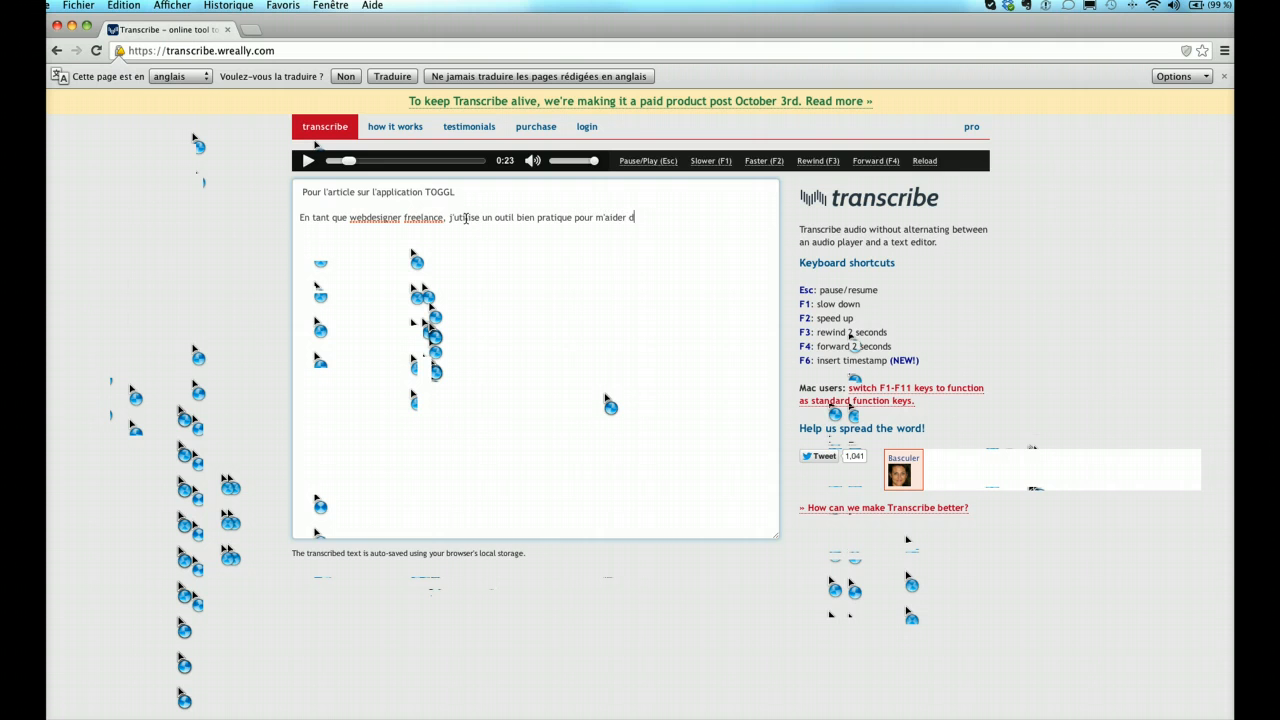
text(ans ma facxturation)
click(684, 217)
key(BackSpace)
key(BackSpace)
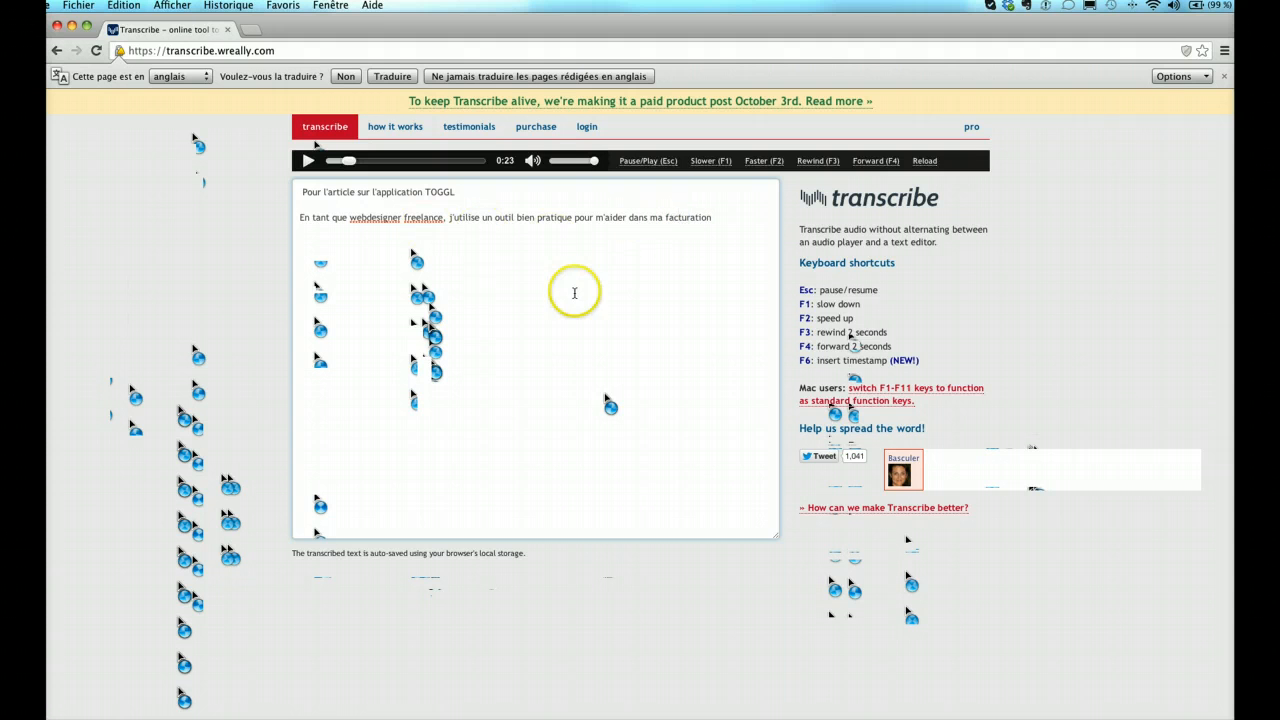
Insert an audio timestamp after "facturation", start a new line and resume playback
click(728, 220)
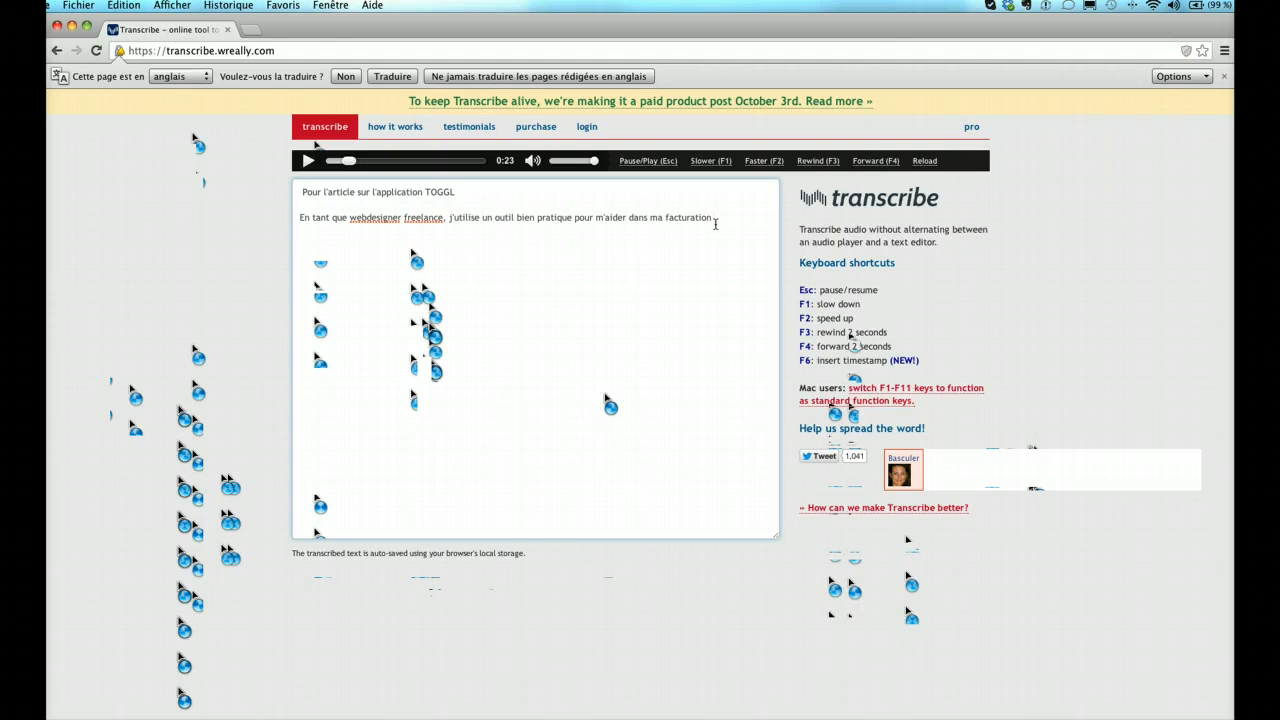
key(F6)
key(Return)
click(307, 162)
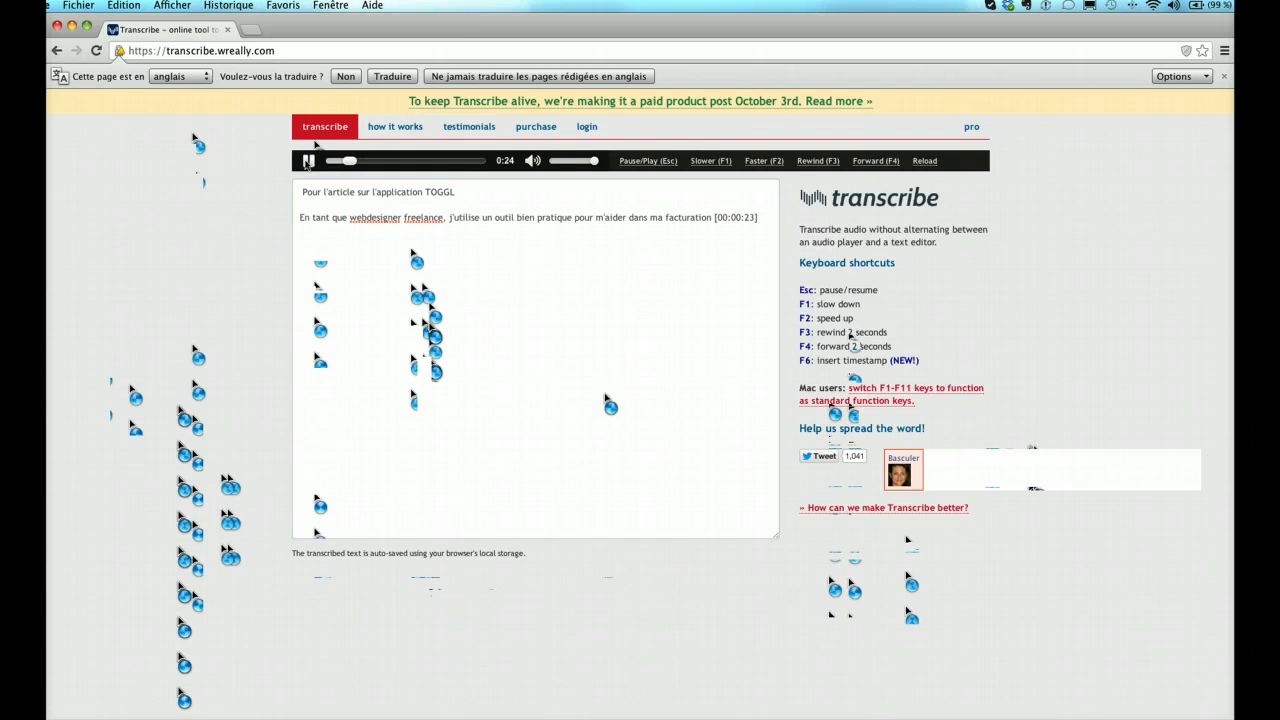
Adjust the system volume down and back up, and lower the audio player's own volume to about a quarter
key(XF86AudioLowerVolume)
key(XF86AudioLowerVolume)
key(XF86AudioLowerVolume)
key(XF86AudioLowerVolume)
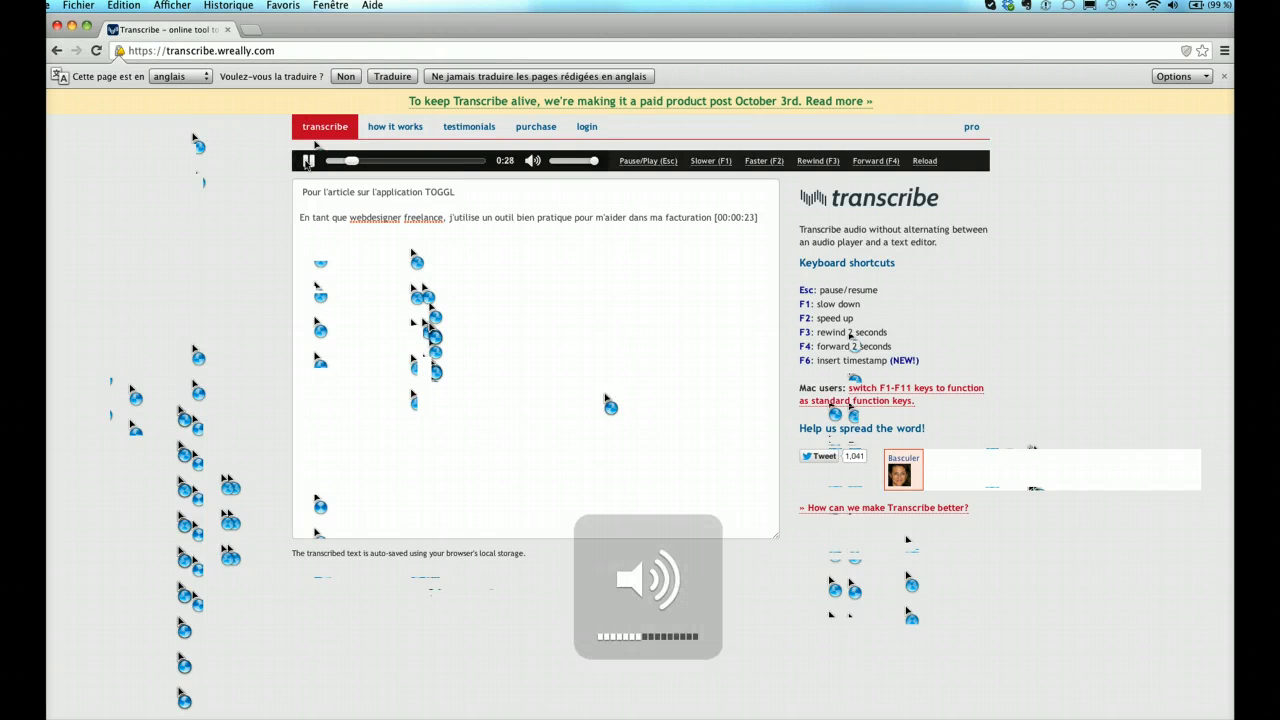
key(XF86AudioRaiseVolume)
key(XF86AudioRaiseVolume)
key(XF86AudioRaiseVolume)
key(XF86AudioRaiseVolume)
key(XF86AudioRaiseVolume)
key(XF86AudioRaiseVolume)
key(XF86AudioRaiseVolume)
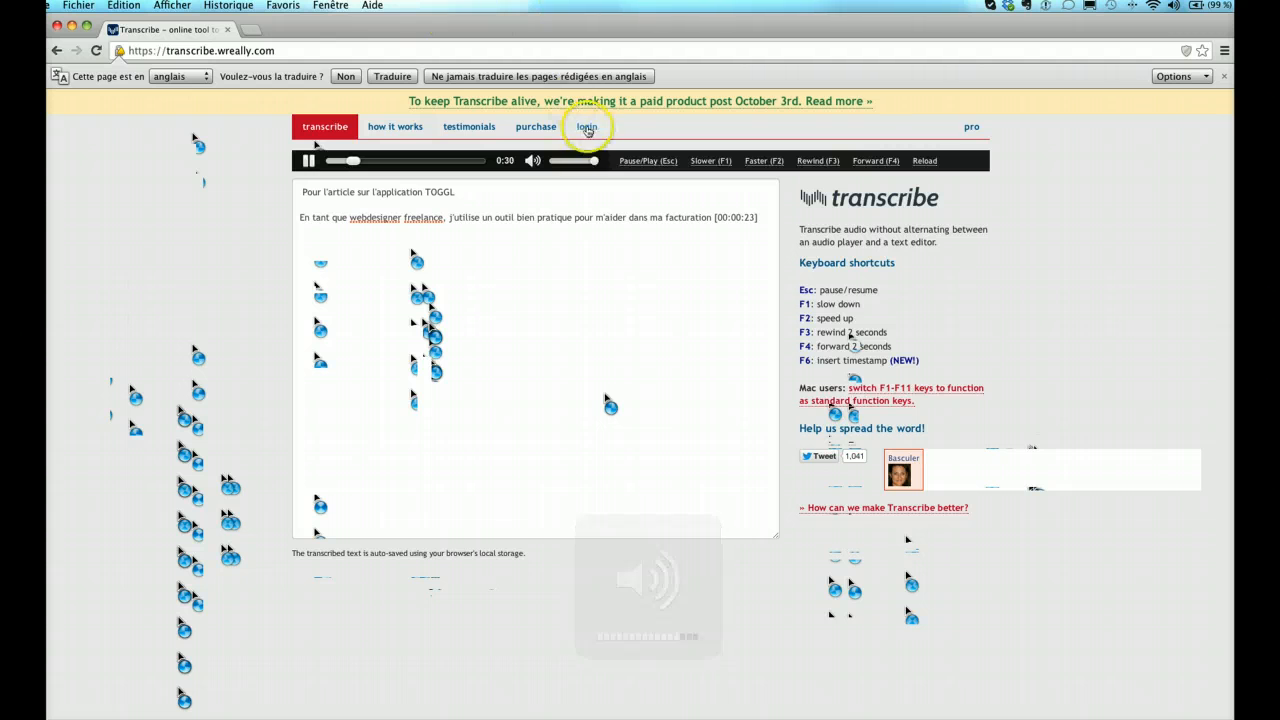
click(585, 163)
drag(585, 163, 561, 162)
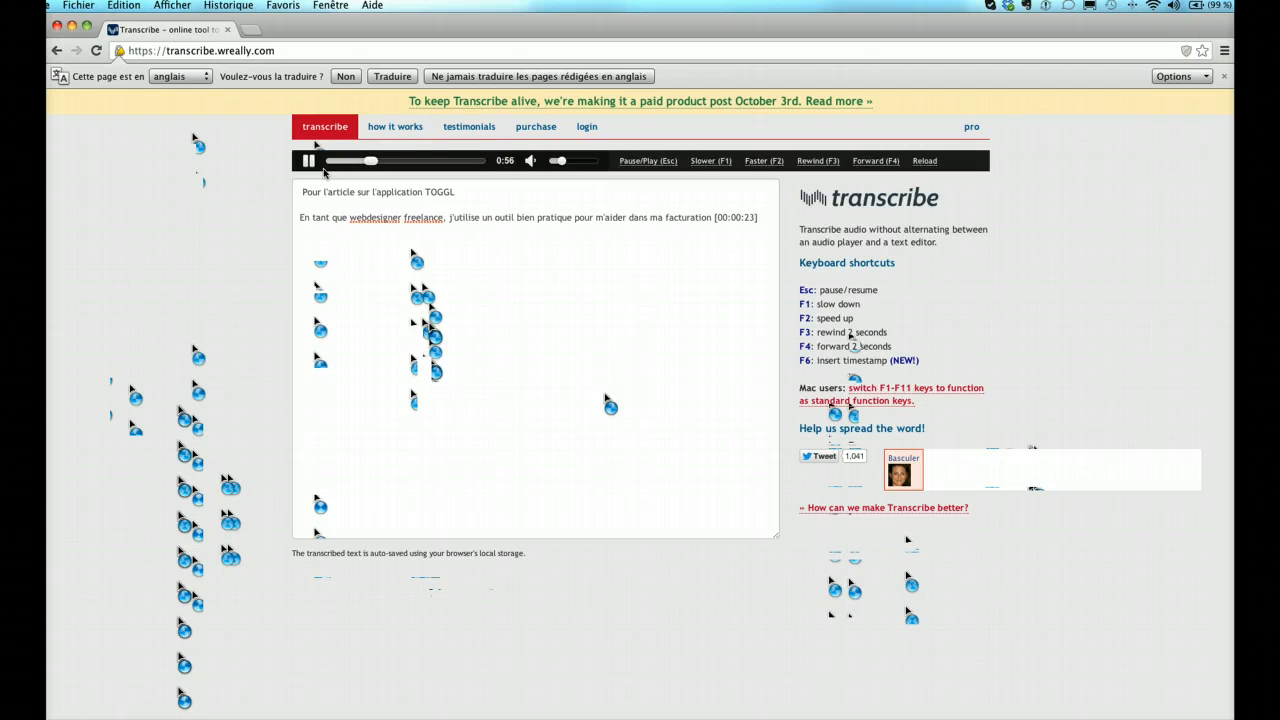
Listen further into the recording, pausing, resuming and rewinding it by 2 seconds, and leave playback paused
key(Escape)
key(Escape)
click(731, 285)
click(695, 284)
key(F3)
click(307, 163)
click(577, 270)
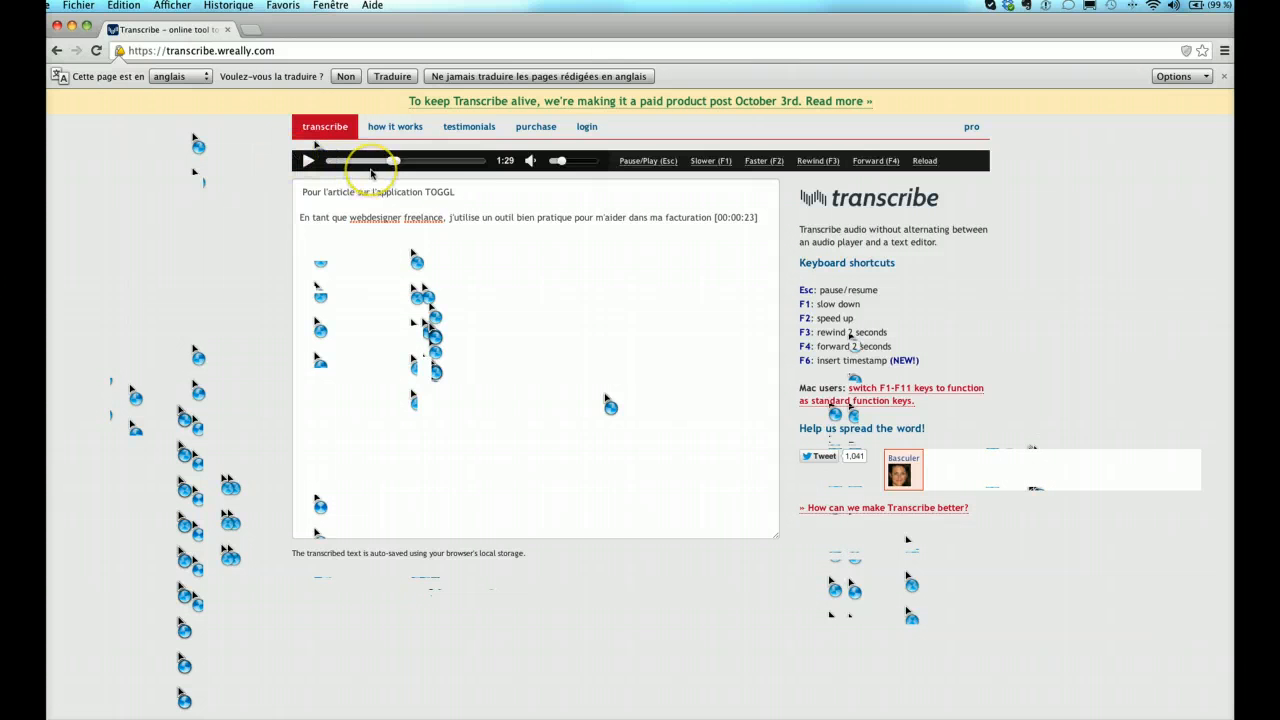
Select the entire transcript text, from the TOGGL title line to the timestamped sentence
click(469, 266)
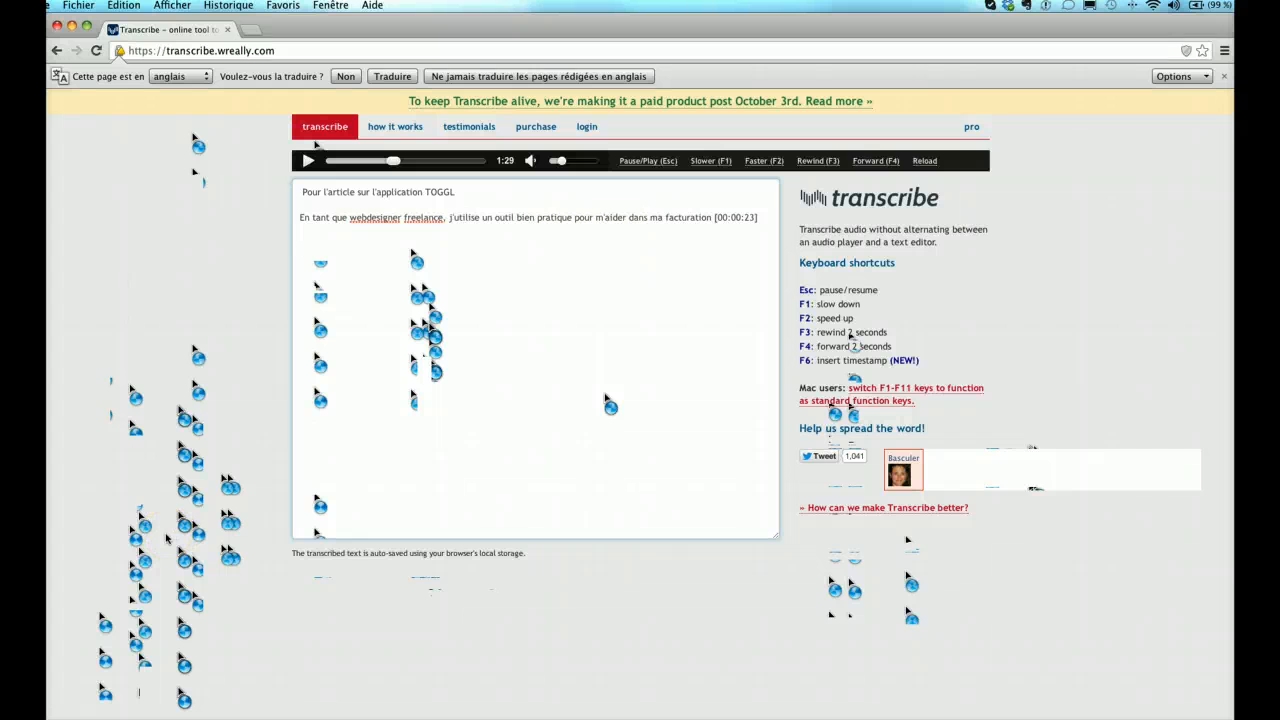
click(323, 228)
drag(302, 191, 307, 309)
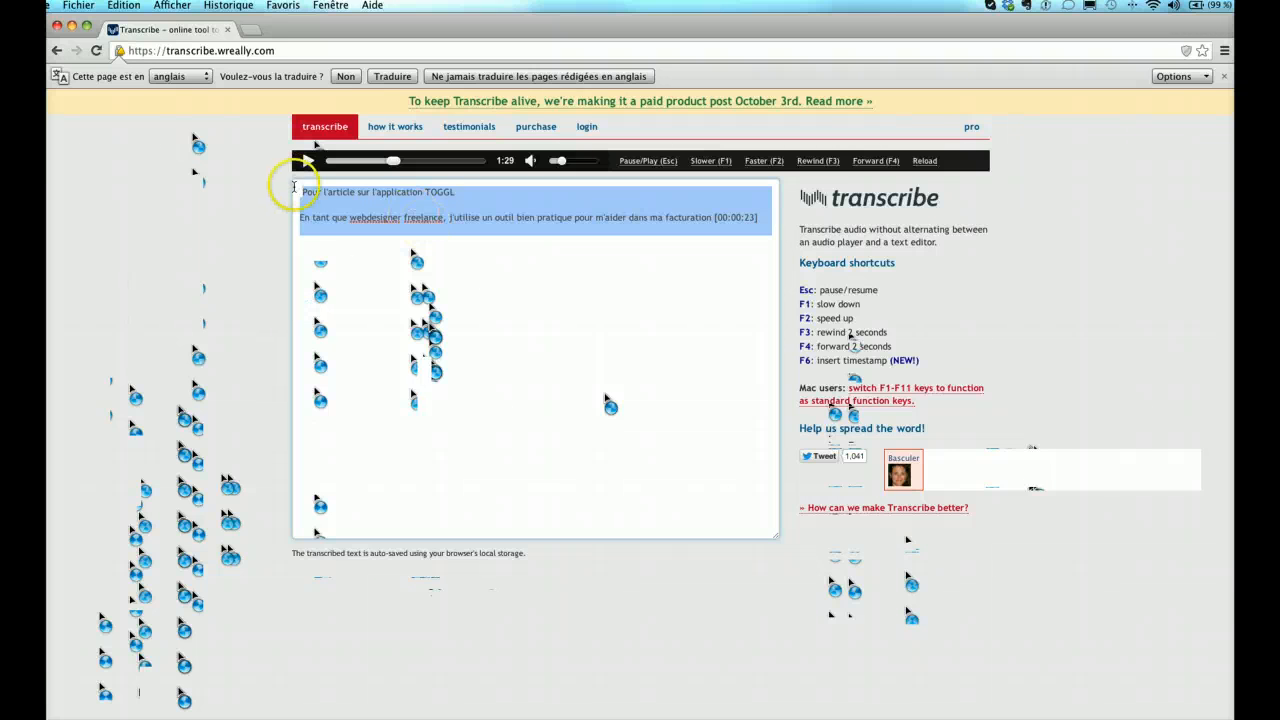